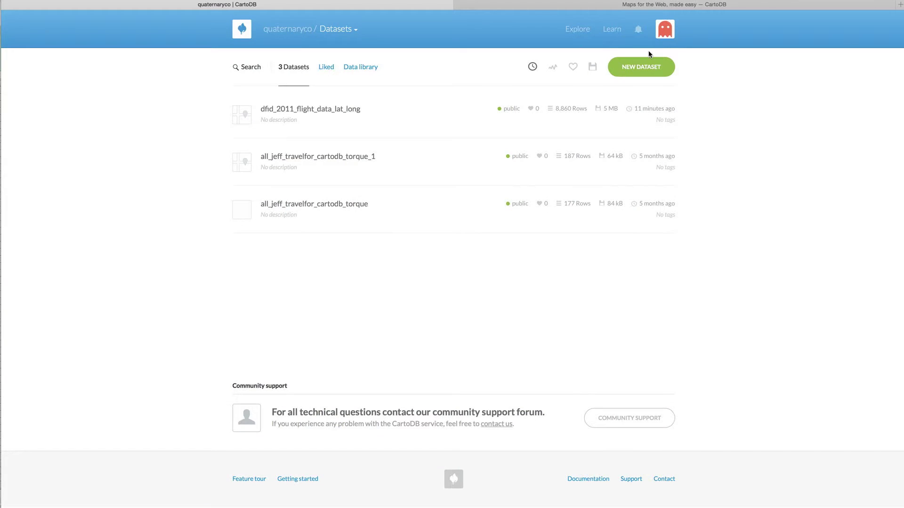
- Import the DFID-2011-flight-data-lat-long XLSX file as a new dataset
{"action": "left_click", "coordinate": [641, 67]}
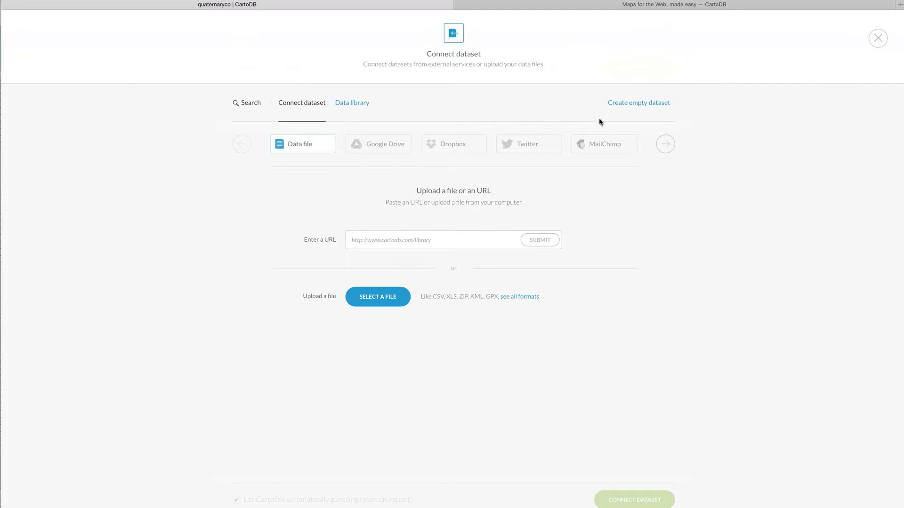
{"action": "left_click", "coordinate": [376, 297]}
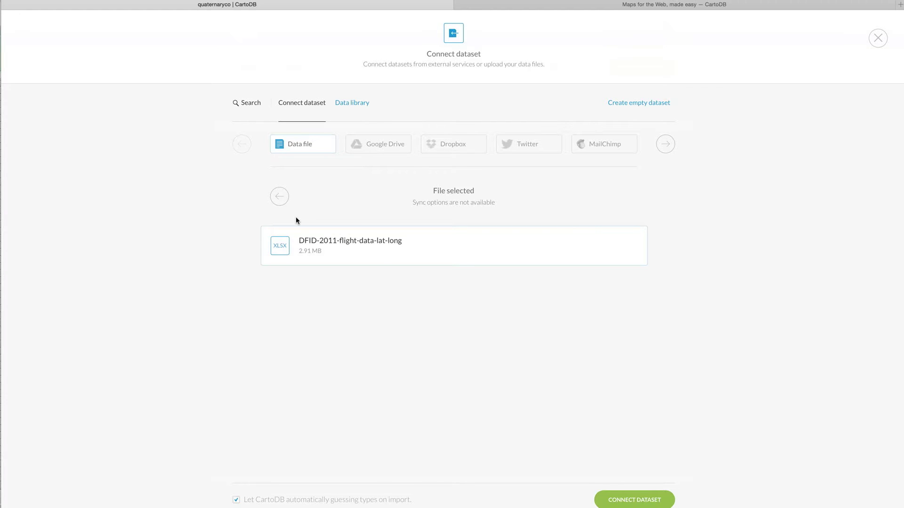
{"action": "left_click", "coordinate": [631, 500]}
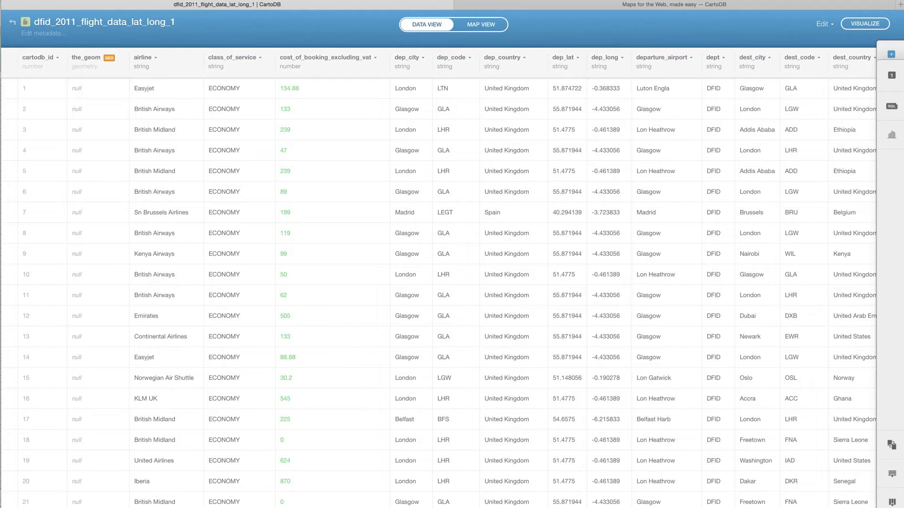
{"action": "scroll", "coordinate": [329, 208], "scroll_direction": "right", "scroll_amount": 2}
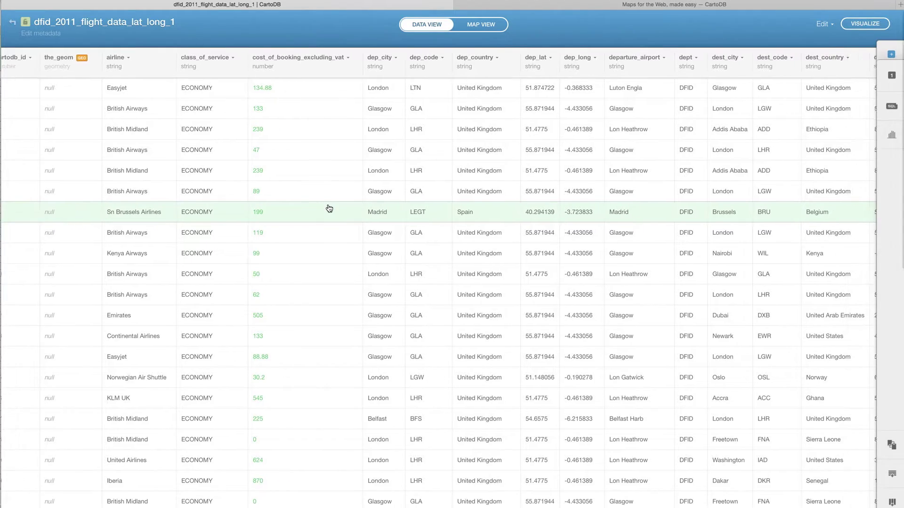
{"action": "scroll", "coordinate": [329, 208], "scroll_direction": "right", "scroll_amount": 10}
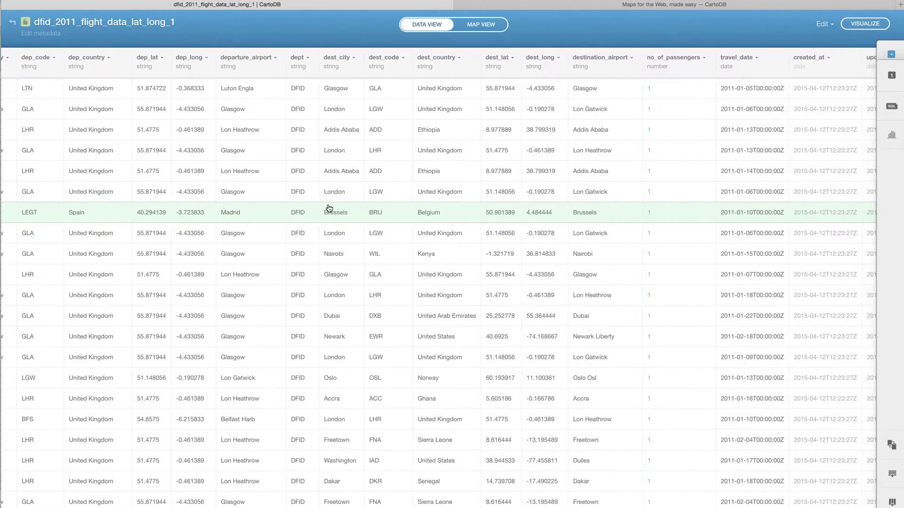
{"action": "scroll", "coordinate": [329, 209], "scroll_direction": "right", "scroll_amount": 1}
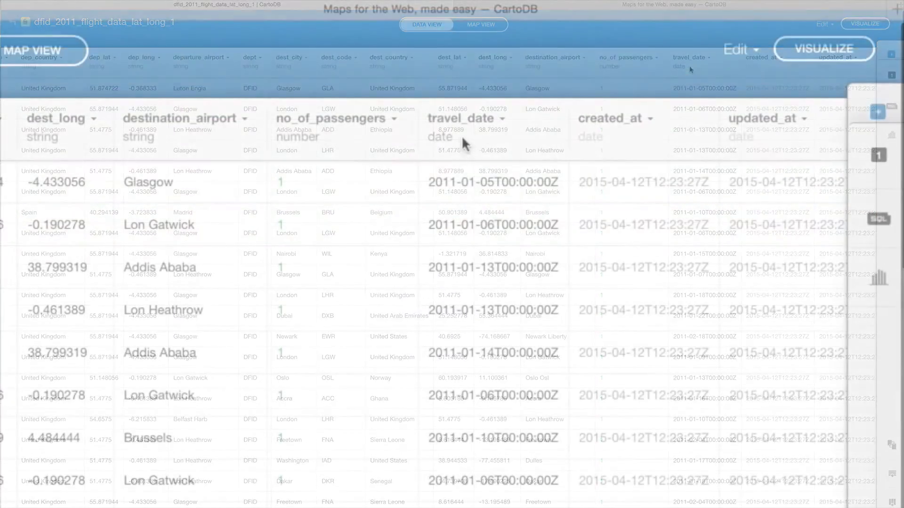
{"action": "left_click", "coordinate": [463, 136]}
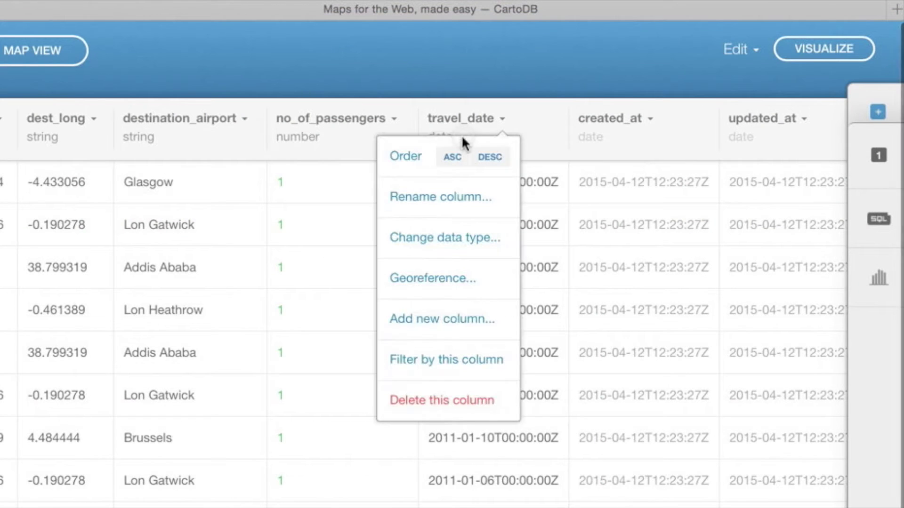
{"action": "left_click", "coordinate": [453, 137]}
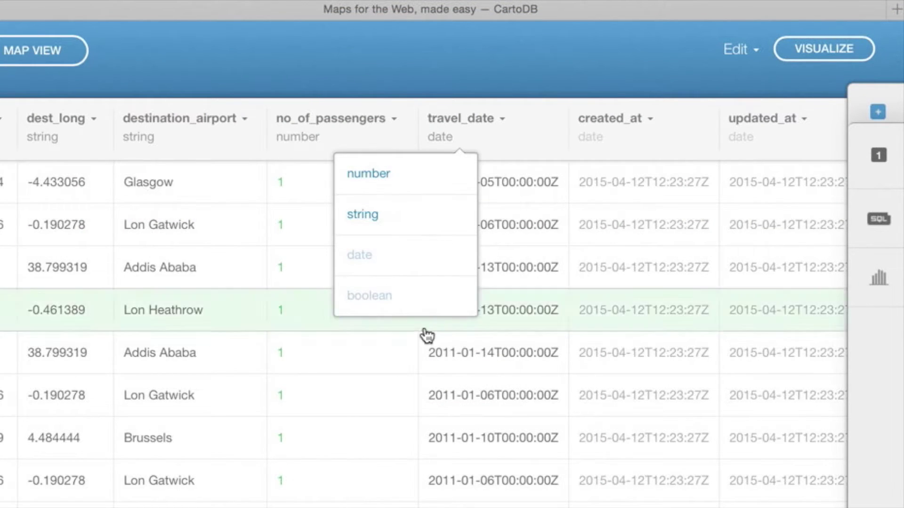
{"action": "left_click", "coordinate": [543, 142]}
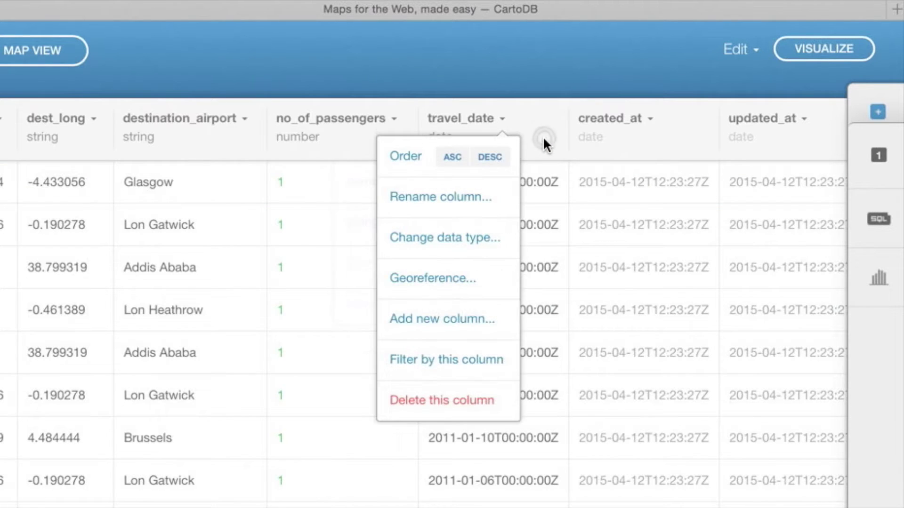
{"action": "left_click", "coordinate": [554, 118]}
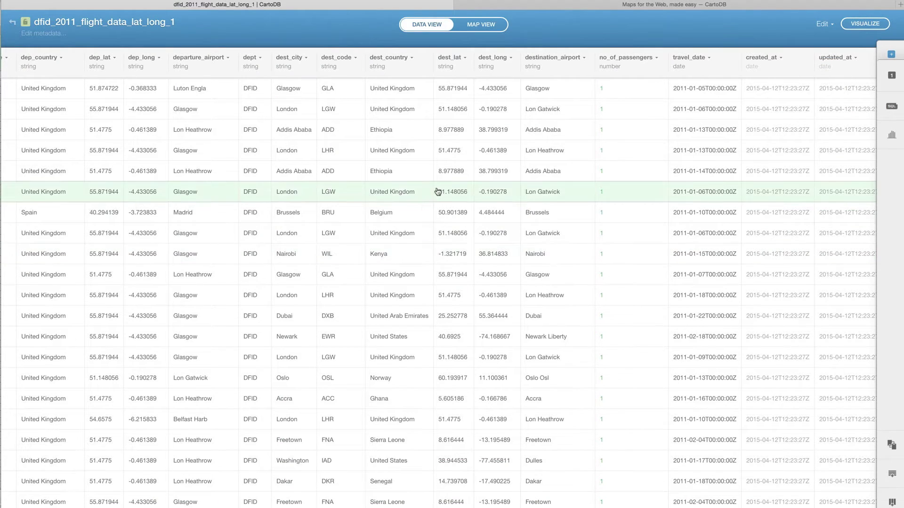
{"action": "scroll", "coordinate": [437, 191], "scroll_direction": "left", "scroll_amount": 10}
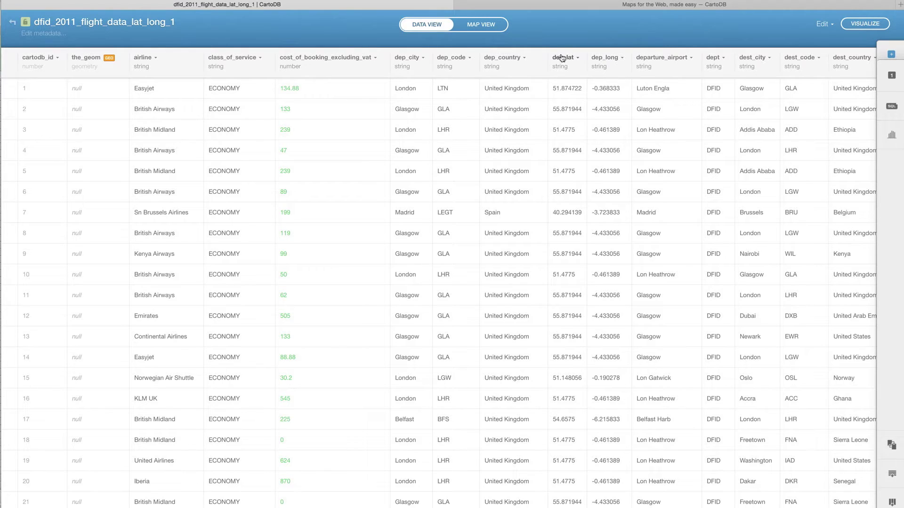
{"action": "scroll", "coordinate": [575, 59], "scroll_direction": "right", "scroll_amount": 10}
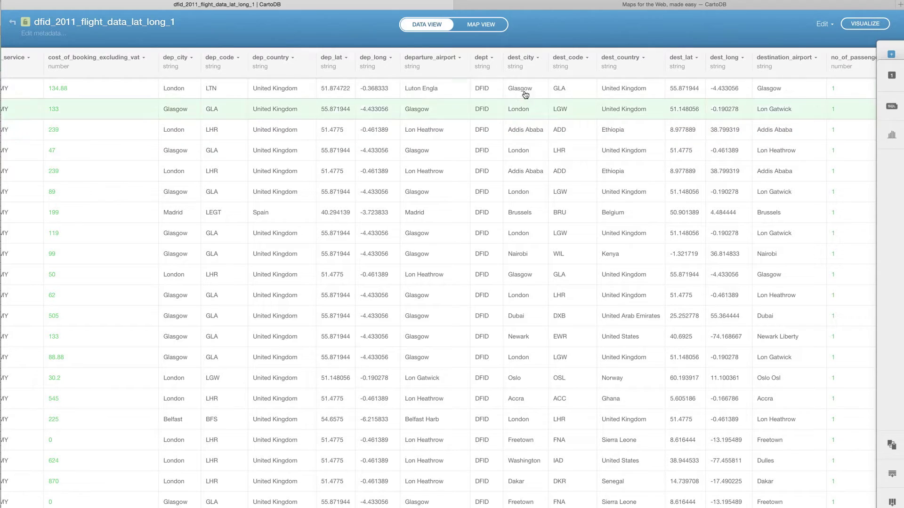
- Start georeferencing by city names, using dest_city as the city column
{"action": "left_click", "coordinate": [537, 58]}
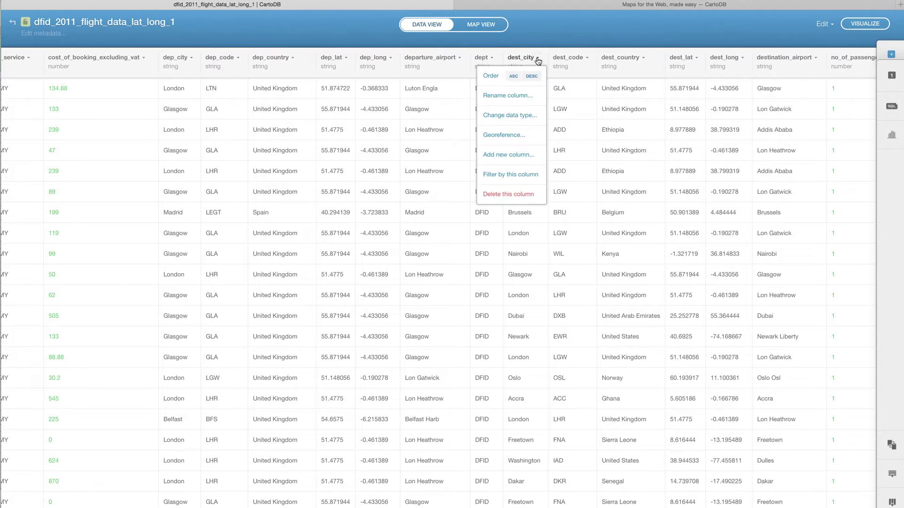
{"action": "left_click", "coordinate": [521, 137]}
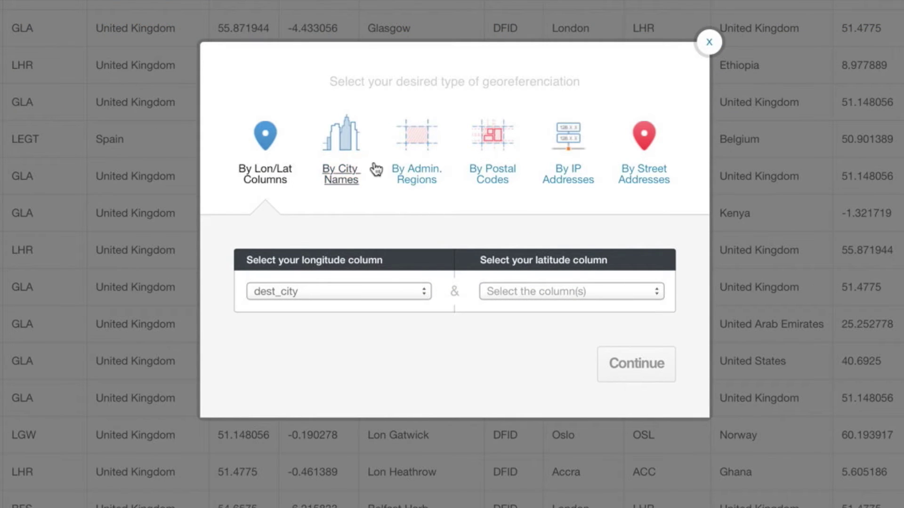
{"action": "left_click", "coordinate": [341, 160]}
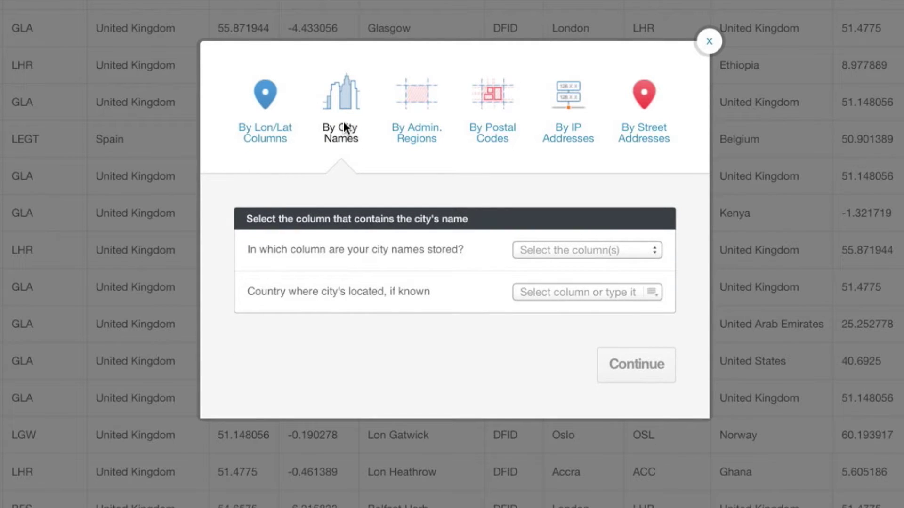
{"action": "left_click", "coordinate": [551, 253]}
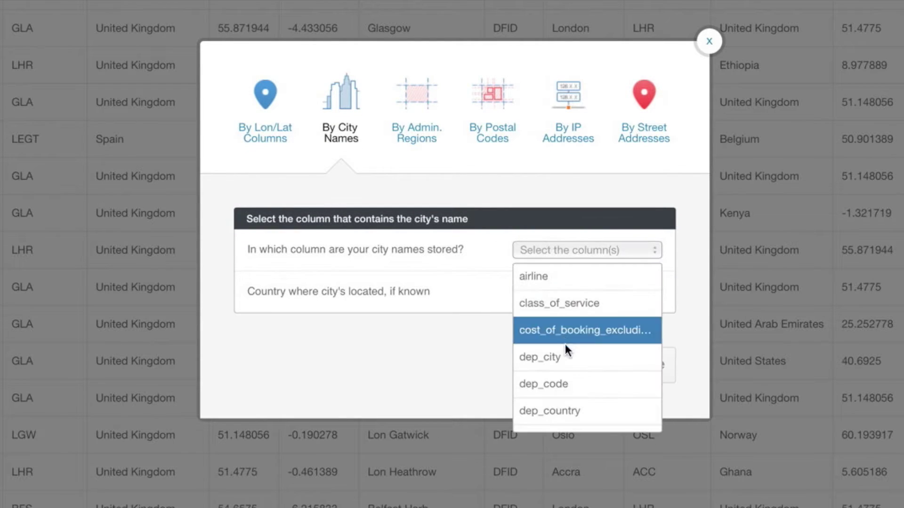
{"action": "scroll", "coordinate": [568, 362], "scroll_direction": "down", "scroll_amount": 1}
{"action": "scroll", "coordinate": [568, 360], "scroll_direction": "down", "scroll_amount": 6}
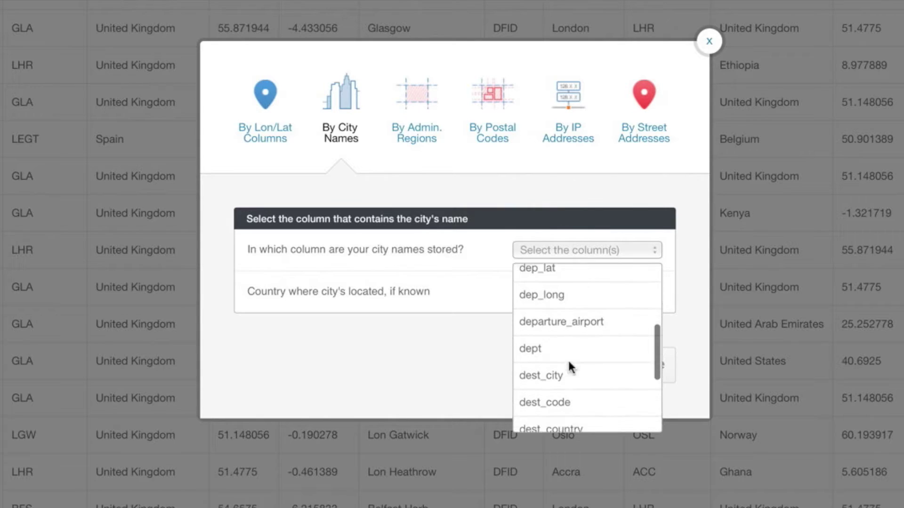
{"action": "left_click", "coordinate": [568, 360]}
- Set dest_country as the country column and run geocoding, matching 8,533 of 8,860 rows
{"action": "left_click", "coordinate": [562, 292]}
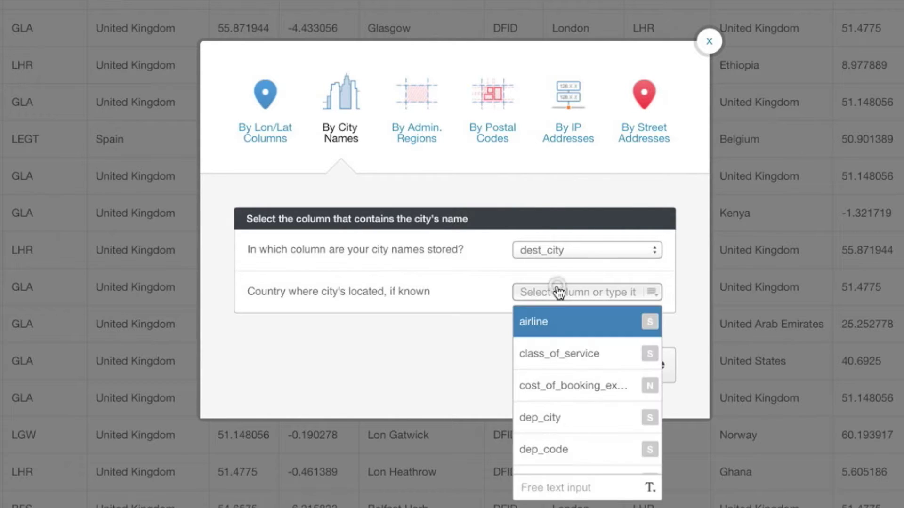
{"action": "scroll", "coordinate": [563, 440], "scroll_direction": "down", "scroll_amount": 5}
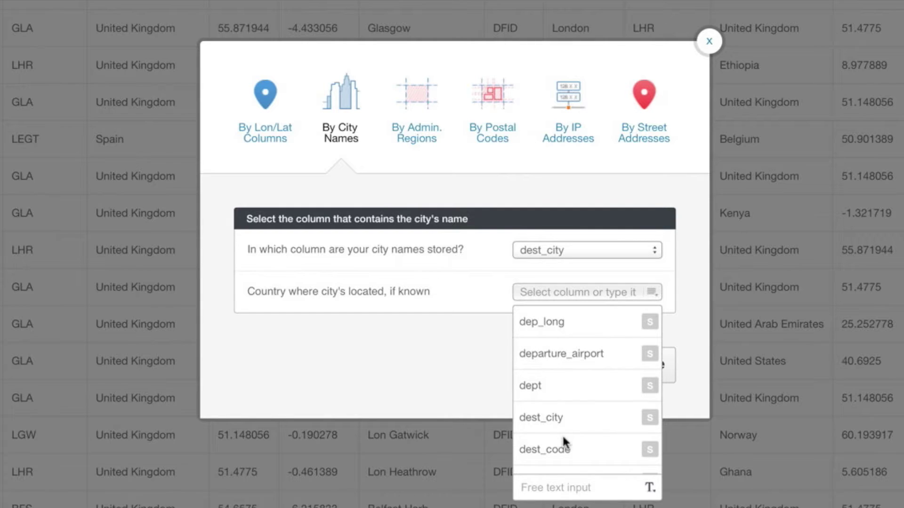
{"action": "scroll", "coordinate": [563, 439], "scroll_direction": "down", "scroll_amount": 1}
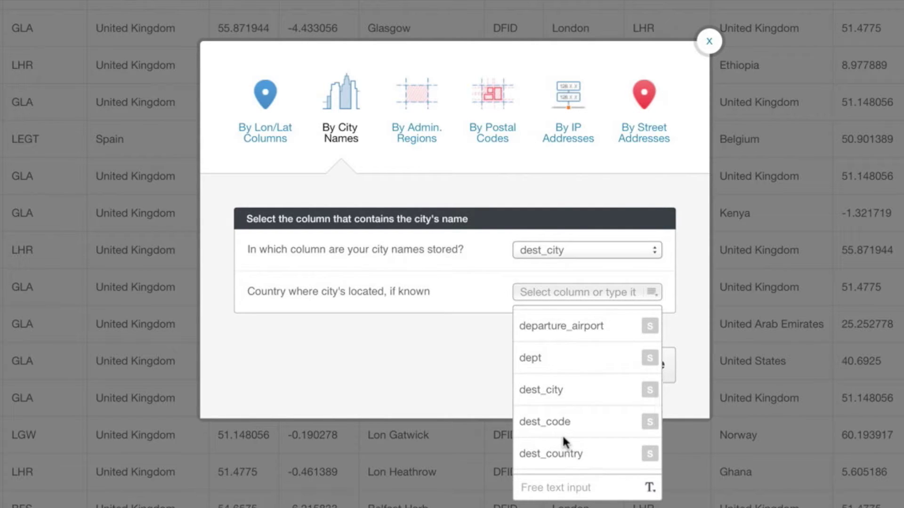
{"action": "scroll", "coordinate": [563, 438], "scroll_direction": "down", "scroll_amount": 1}
{"action": "left_click", "coordinate": [564, 433]}
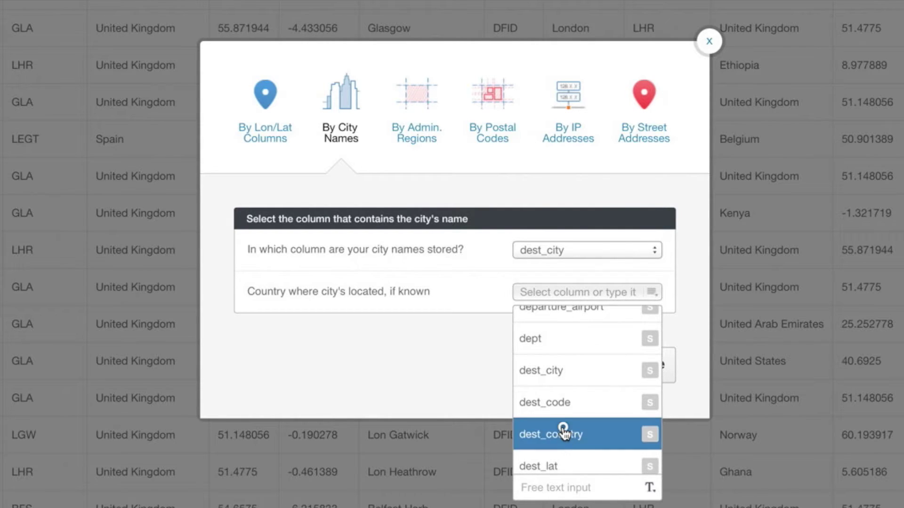
{"action": "left_click", "coordinate": [636, 365]}
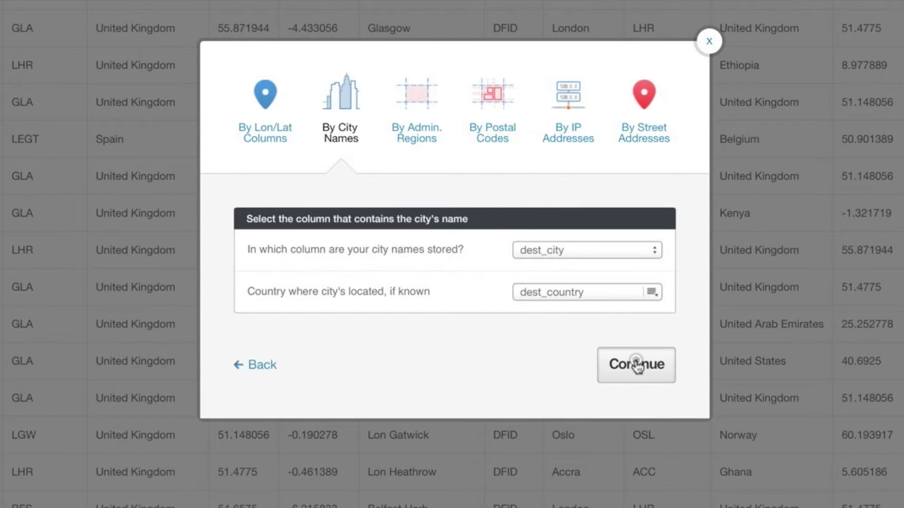
{"action": "left_click", "coordinate": [631, 393]}
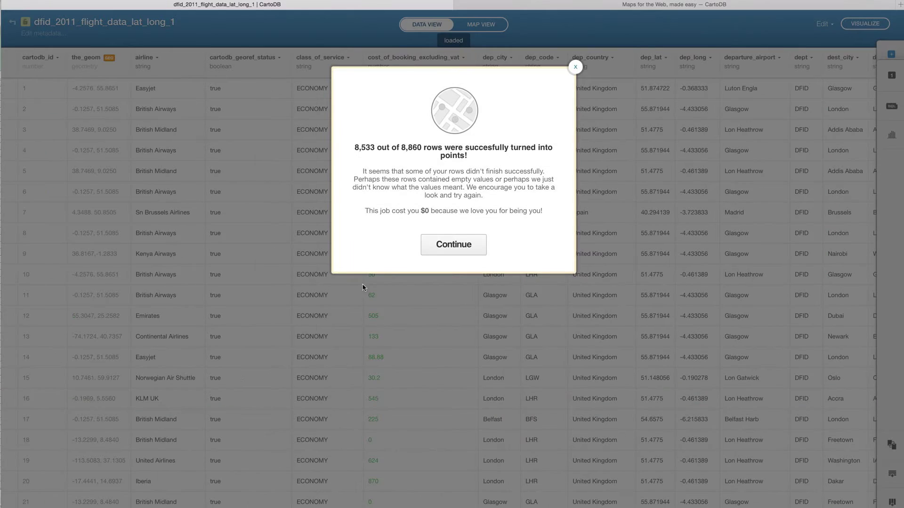
{"action": "left_click", "coordinate": [454, 244]}
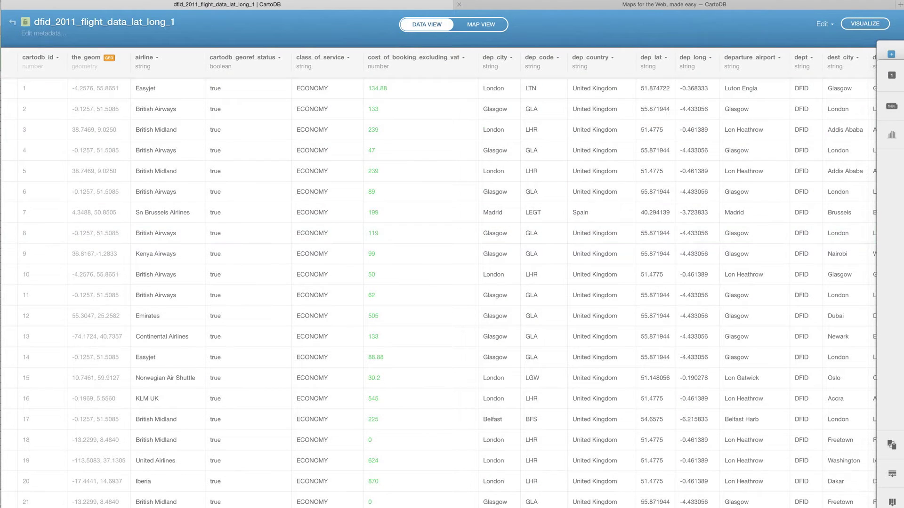
- Show the flight points on the map as numbered Cluster bubbles
{"action": "left_click", "coordinate": [482, 25]}
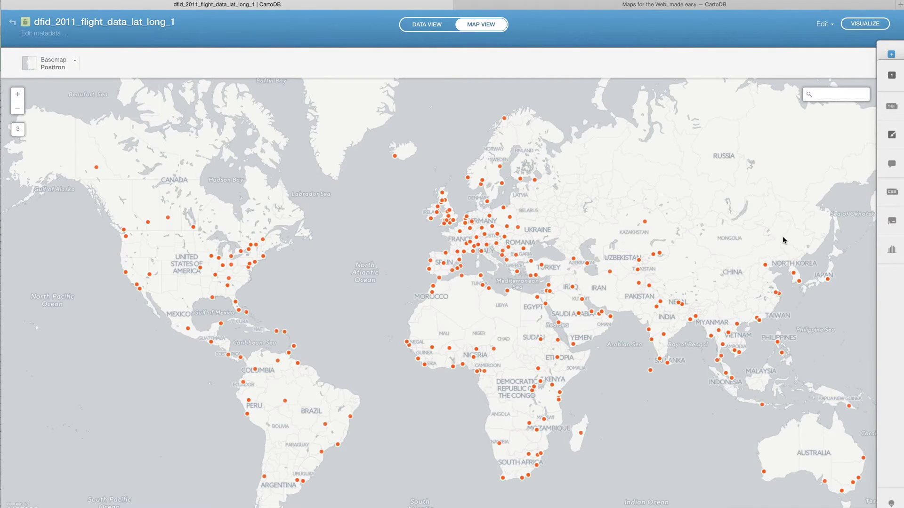
{"action": "left_click", "coordinate": [885, 88]}
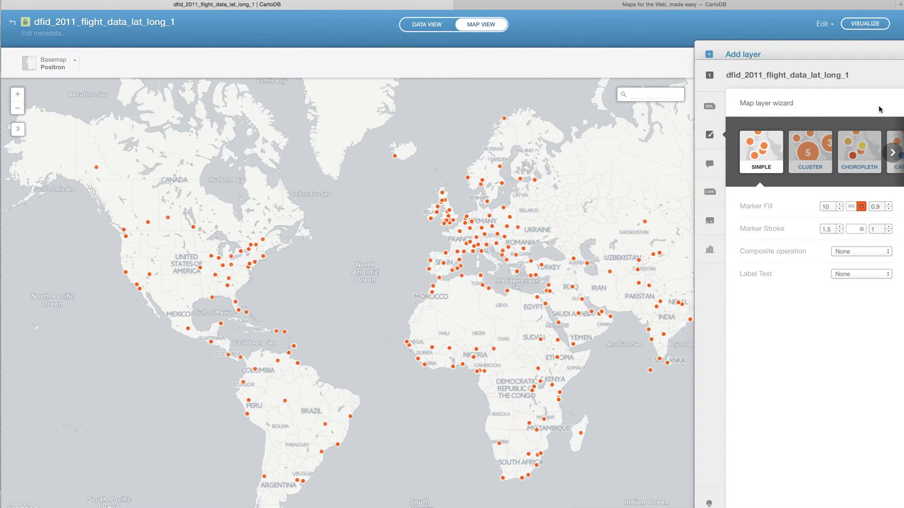
{"action": "left_click", "coordinate": [805, 168]}
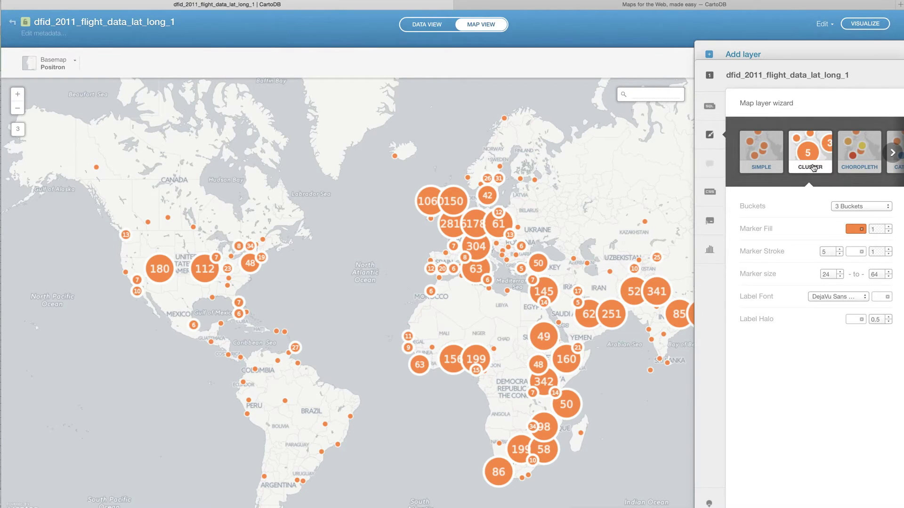
- Try the Choropleth style, then change the layer to a Torque animation
{"action": "left_click", "coordinate": [845, 164]}
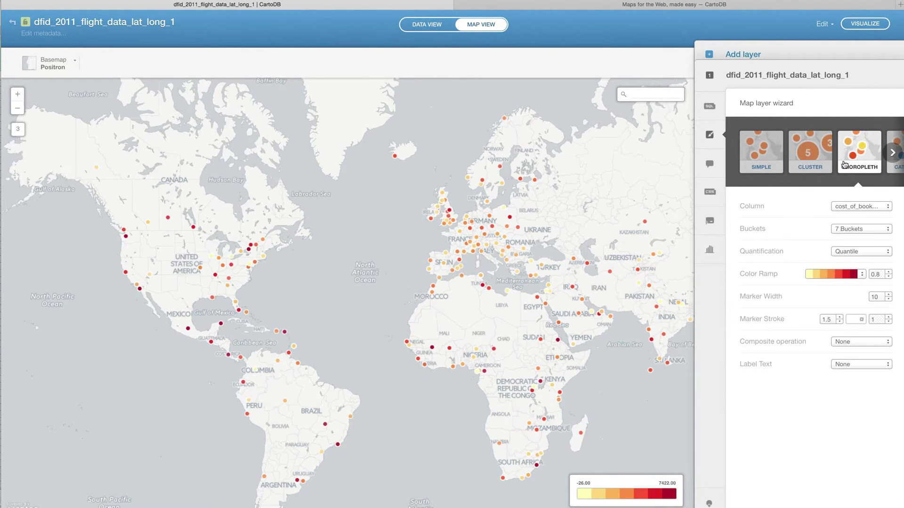
{"action": "left_click", "coordinate": [890, 154]}
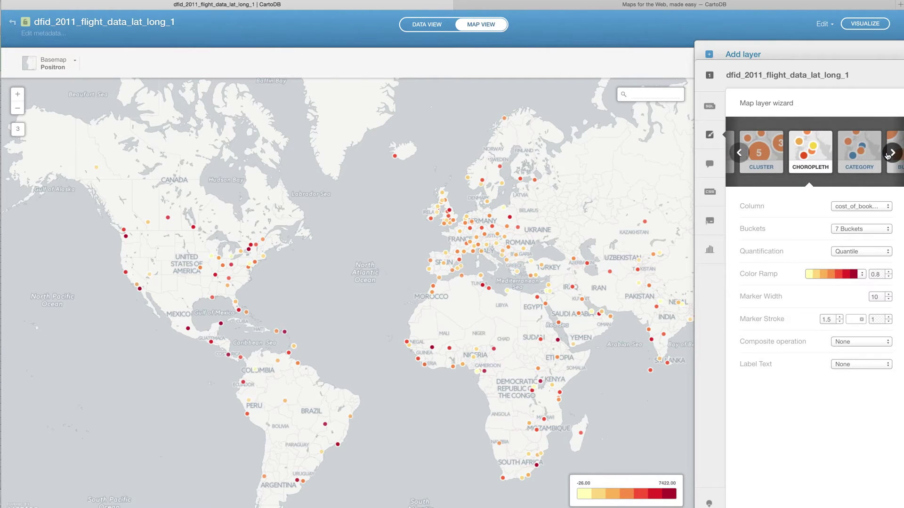
{"action": "left_click", "coordinate": [888, 154]}
{"action": "left_click", "coordinate": [888, 154]}
{"action": "left_click", "coordinate": [888, 154]}
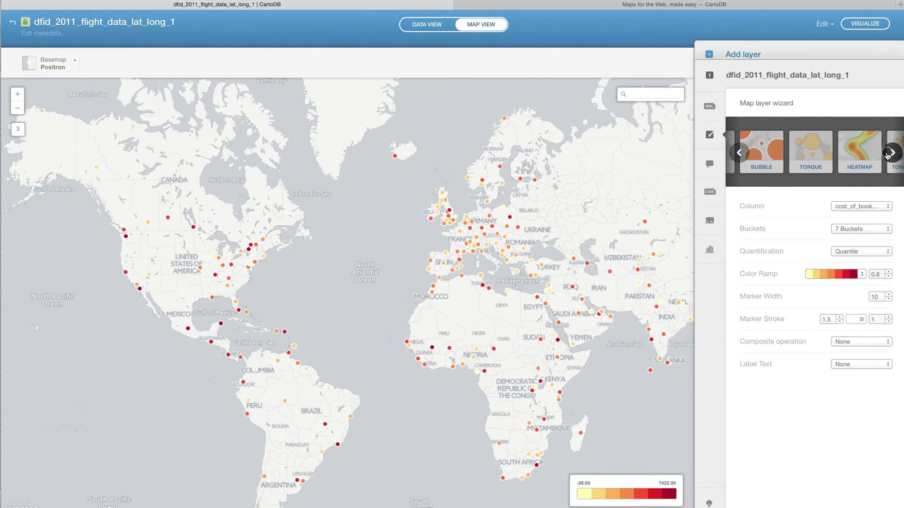
{"action": "left_click", "coordinate": [806, 146]}
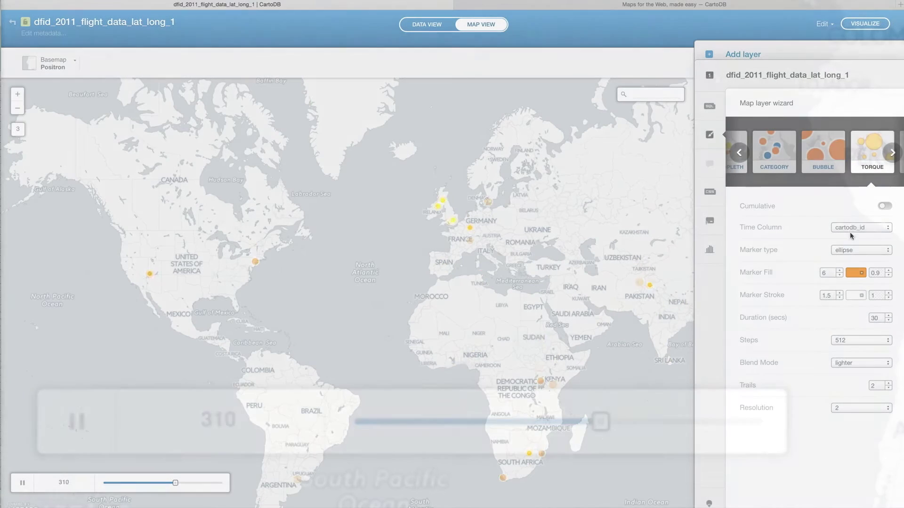
- Animate by travel_date and keep ellipse markers after briefly trying rectangles
{"action": "left_click", "coordinate": [852, 228]}
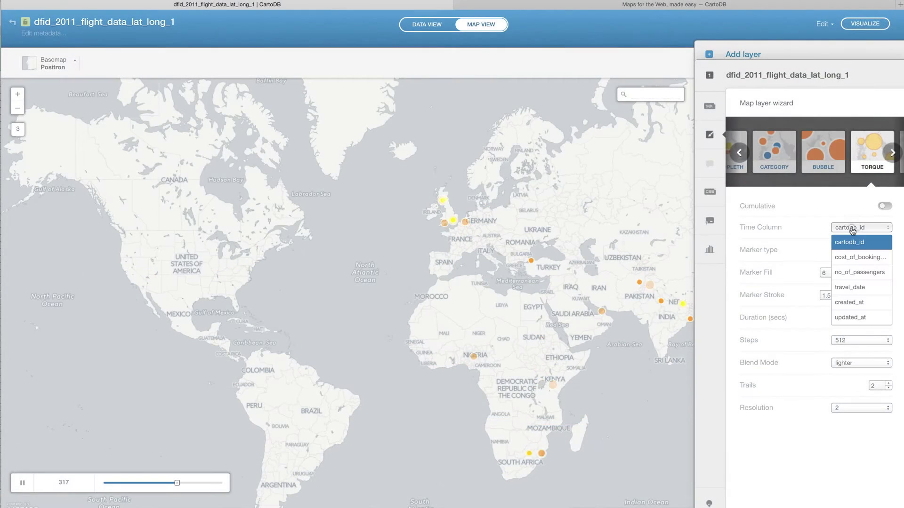
{"action": "left_click", "coordinate": [859, 288]}
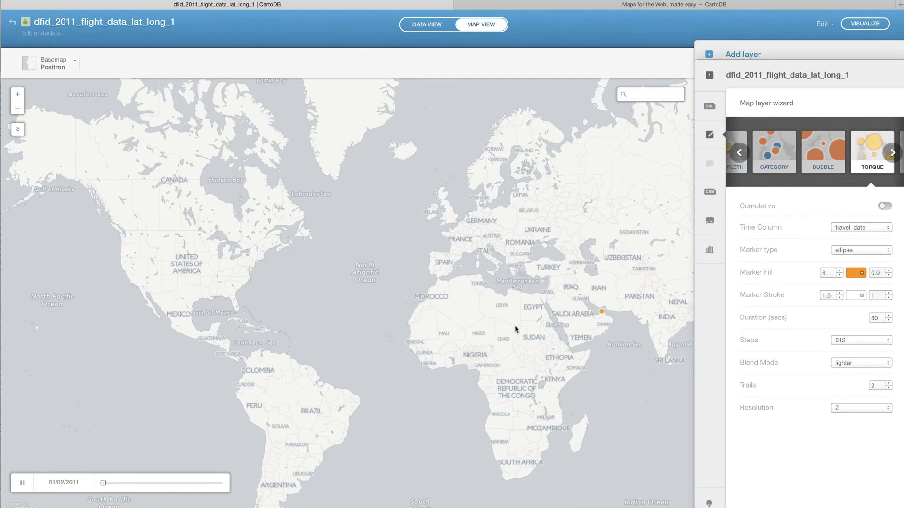
{"action": "left_click", "coordinate": [874, 254]}
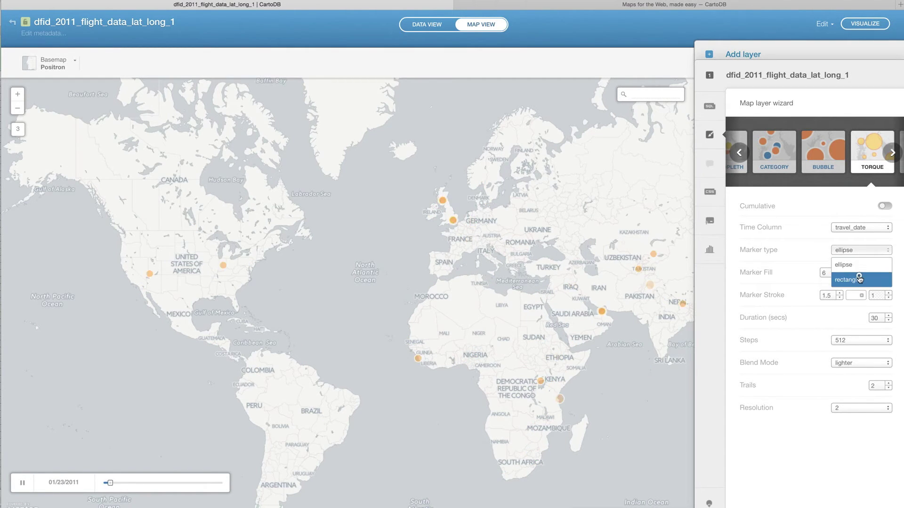
{"action": "left_click", "coordinate": [860, 278]}
{"action": "left_click", "coordinate": [858, 251]}
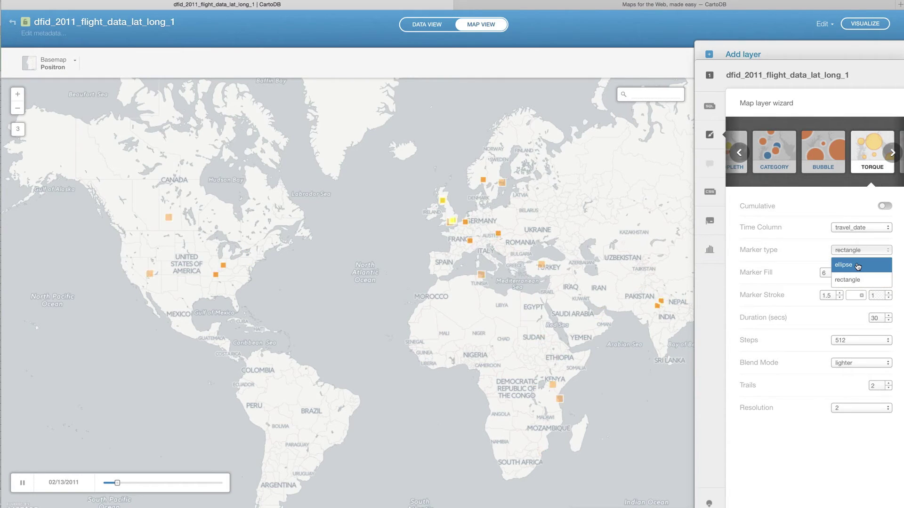
{"action": "left_click", "coordinate": [857, 265]}
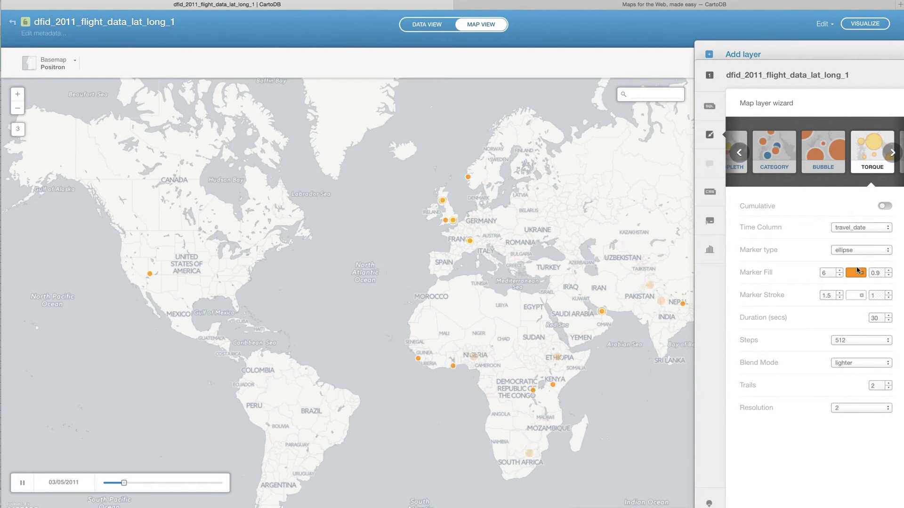
- Colour the Torque dots dark navy and set the duration to 60 seconds
{"action": "left_click", "coordinate": [856, 278]}
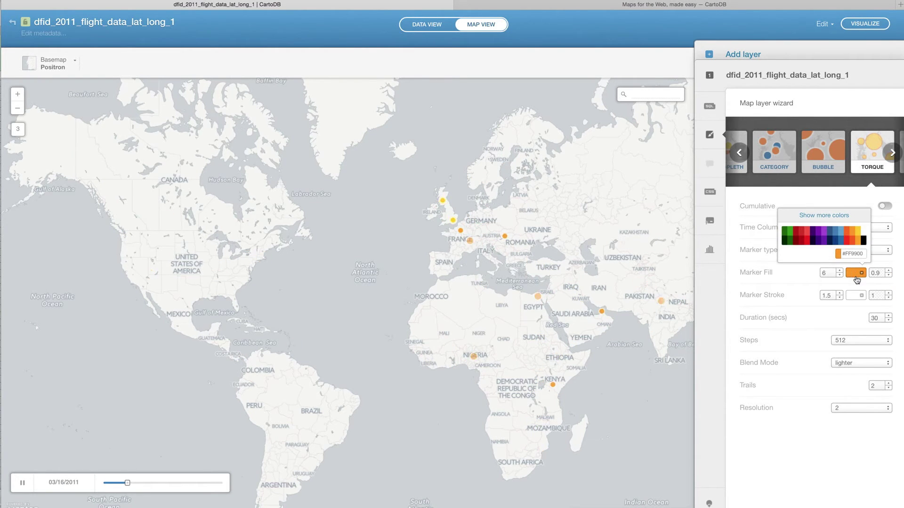
{"action": "left_click", "coordinate": [842, 240]}
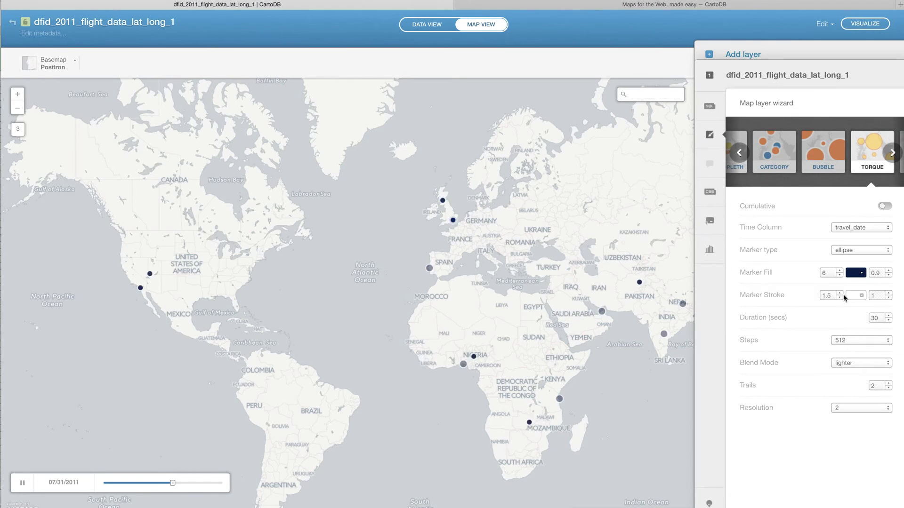
{"action": "double_click", "coordinate": [876, 318]}
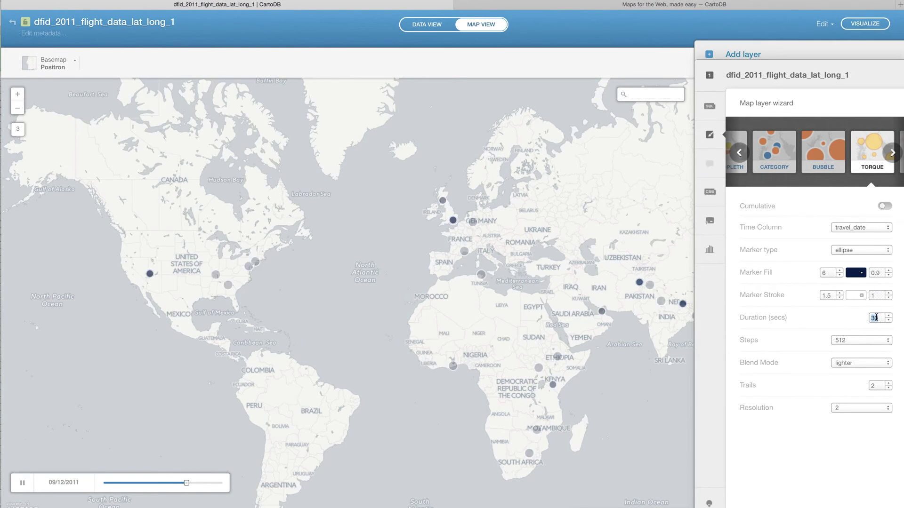
{"action": "type", "text": "60"}
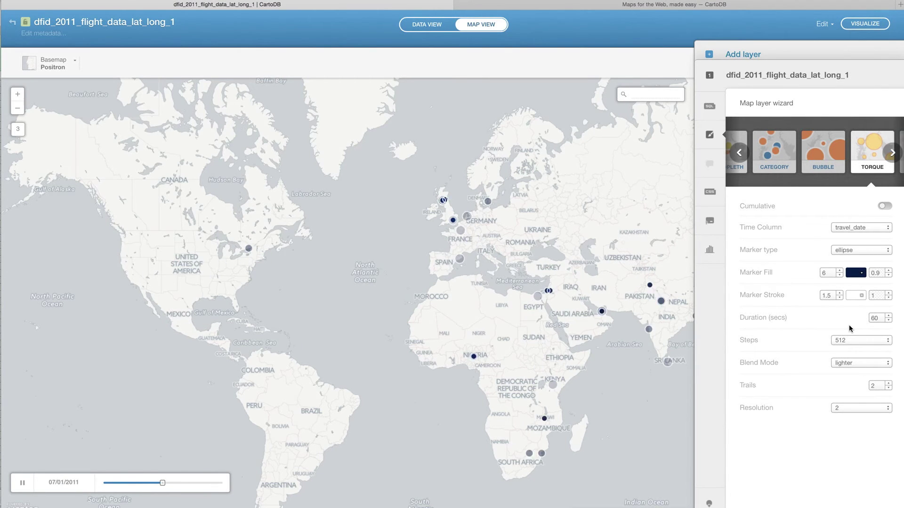
{"action": "left_click", "coordinate": [852, 340]}
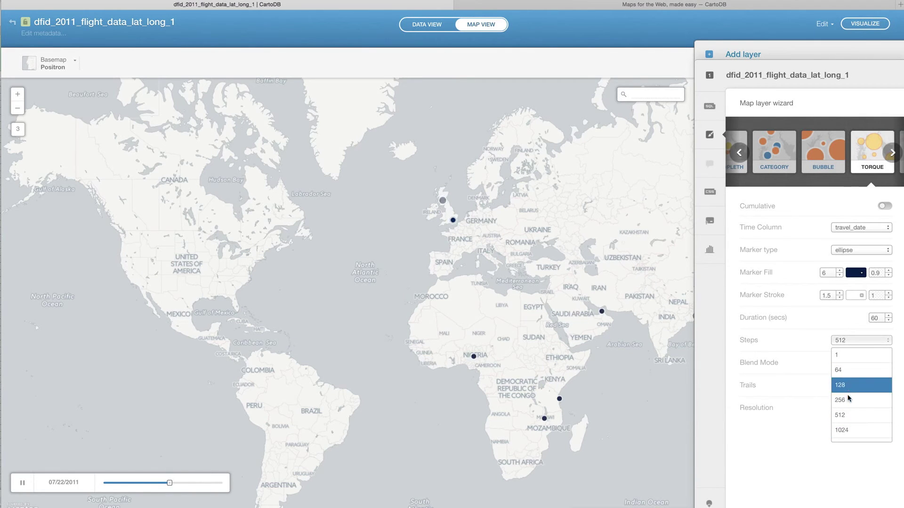
- Set the Torque animation Steps to 256
{"action": "scroll", "coordinate": [847, 430], "scroll_direction": "down", "scroll_amount": 1}
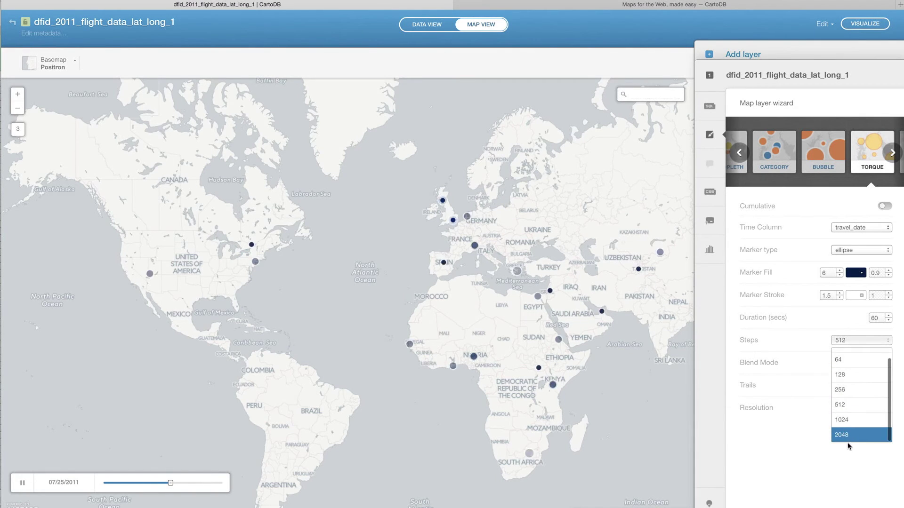
{"action": "left_click", "coordinate": [847, 390]}
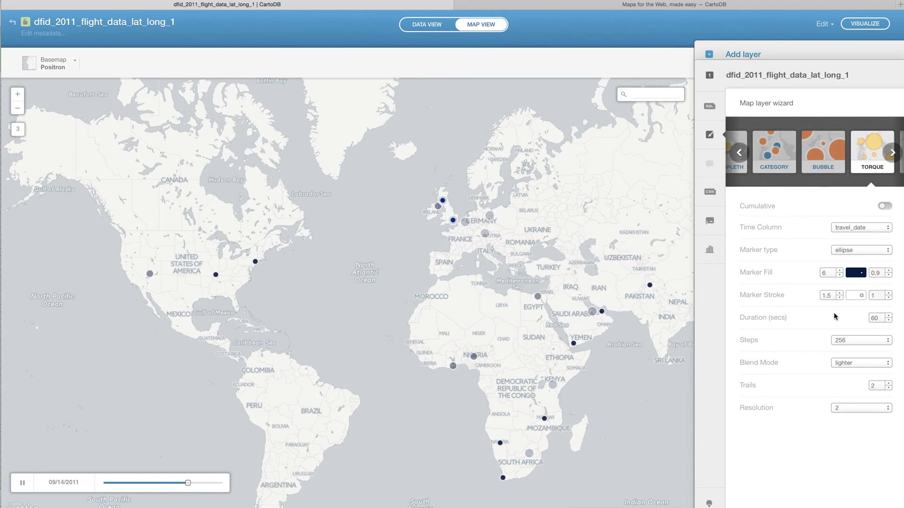
{"action": "left_click", "coordinate": [853, 364]}
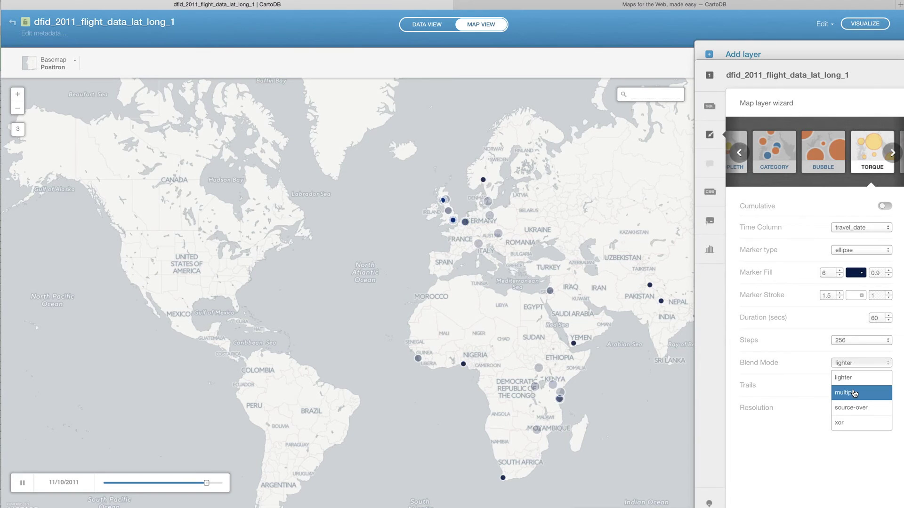
- Try the multiply blend mode, then revert it to lighter
{"action": "left_click", "coordinate": [853, 394]}
{"action": "left_click", "coordinate": [848, 364]}
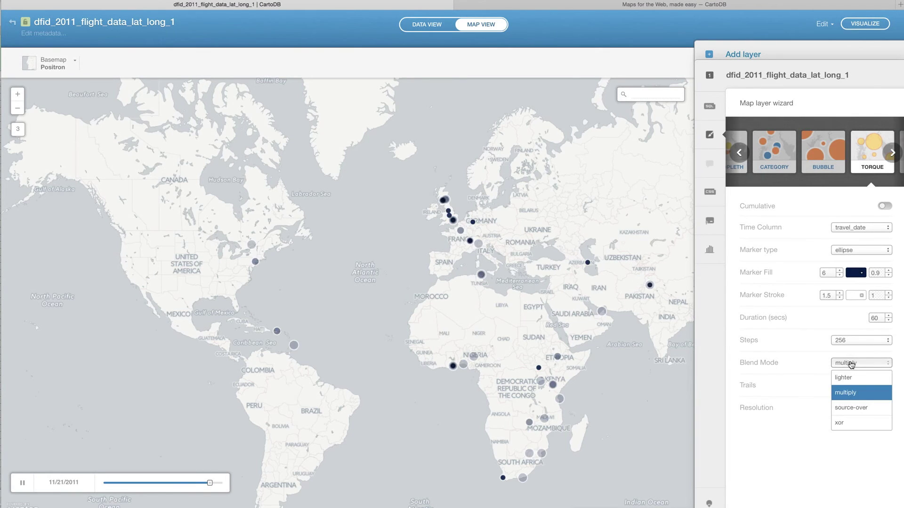
{"action": "left_click", "coordinate": [843, 377]}
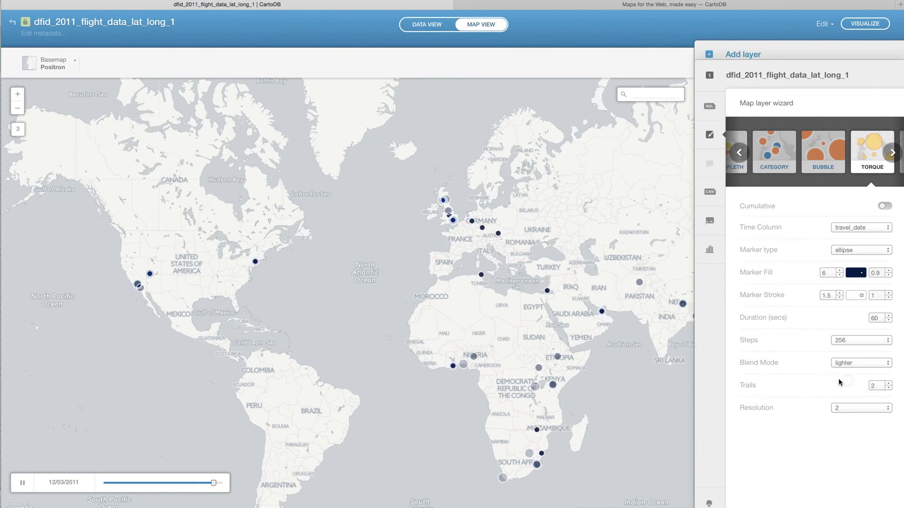
- Increase the dot trails from 2 to 4
{"action": "left_click", "coordinate": [888, 384]}
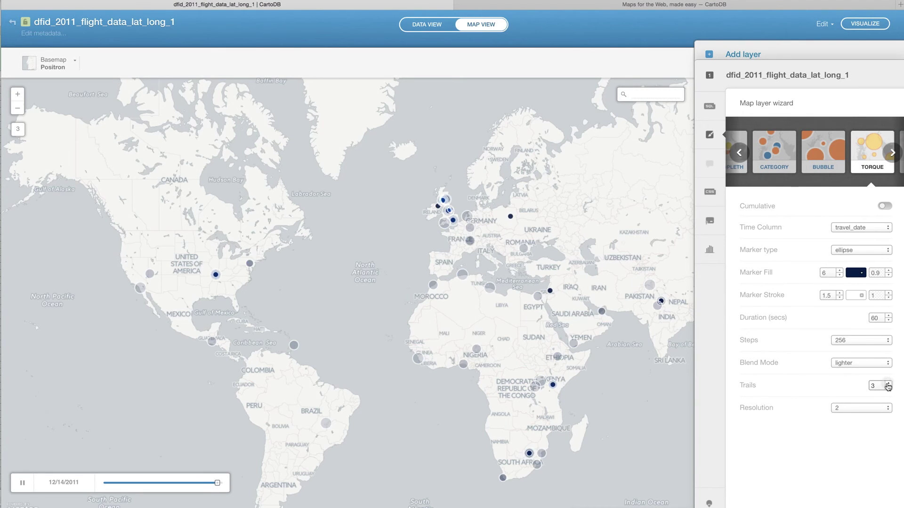
{"action": "left_click", "coordinate": [888, 383]}
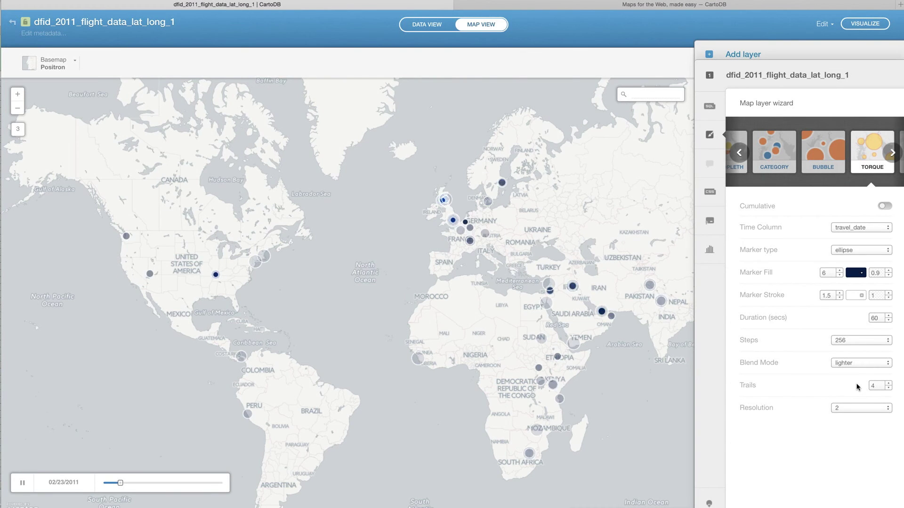
{"action": "left_click", "coordinate": [856, 408]}
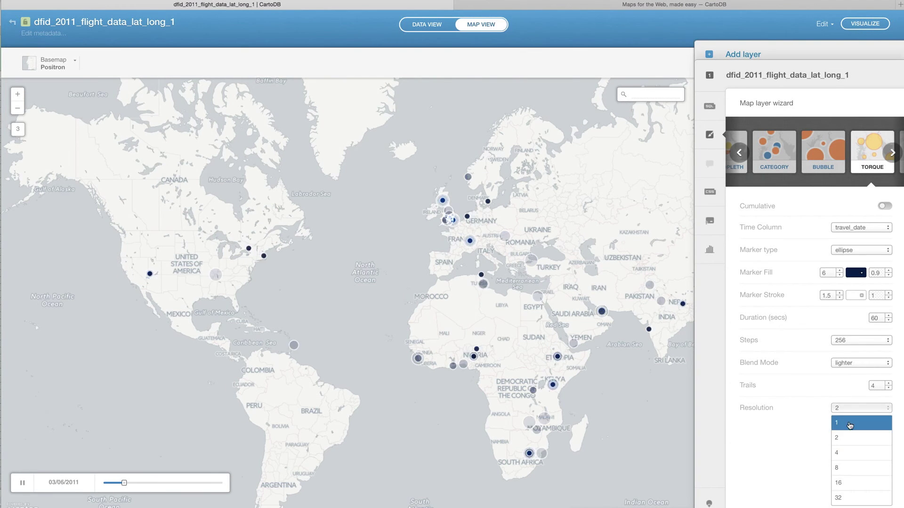
- Set the Torque layer resolution to 1
{"action": "left_click", "coordinate": [848, 423]}
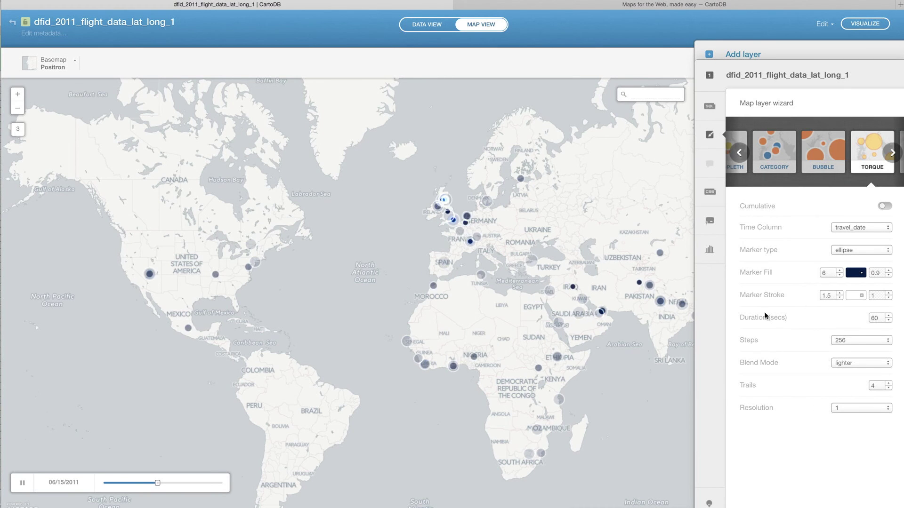
- Set the duration to 30 seconds and toggle Cumulative on, then off again
{"action": "double_click", "coordinate": [875, 315]}
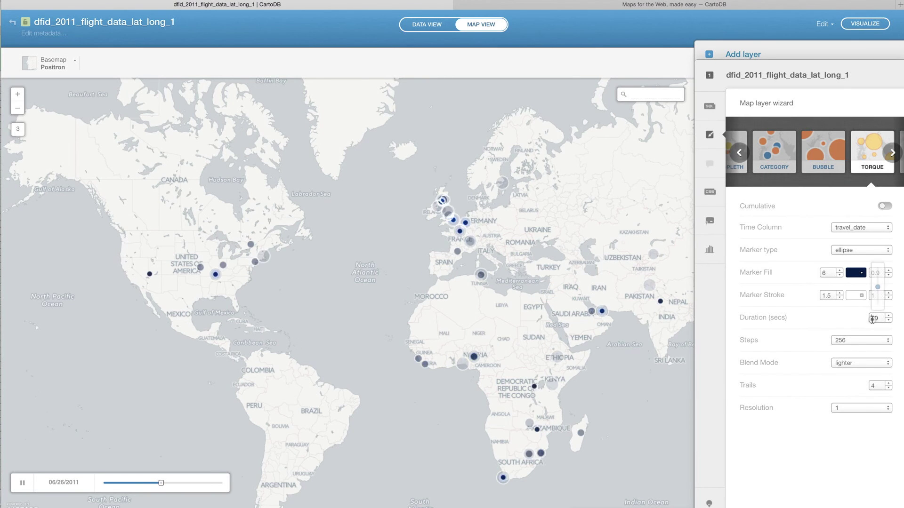
{"action": "type", "text": "30"}
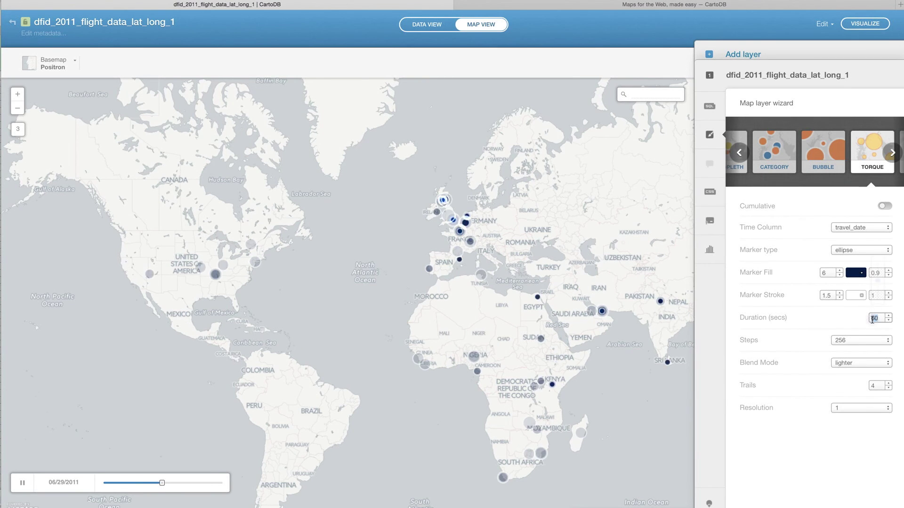
{"action": "left_click", "coordinate": [885, 208]}
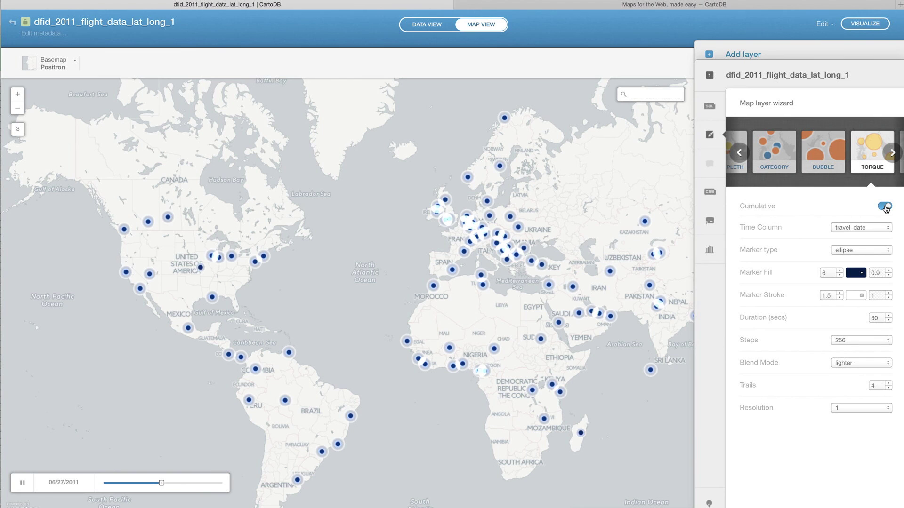
{"action": "left_click", "coordinate": [885, 207]}
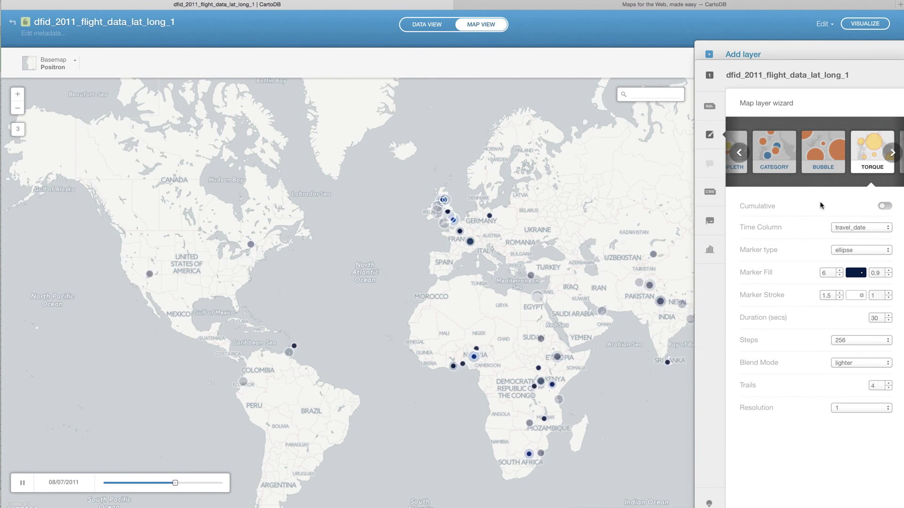
- Collapse the layer wizard panel so the fading Torque flight animation fills the whole map
{"action": "left_click", "coordinate": [651, 157]}
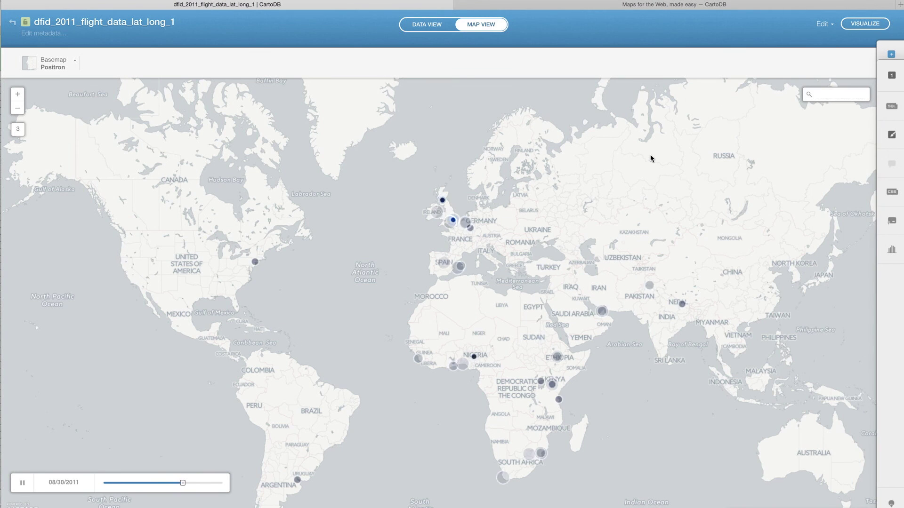